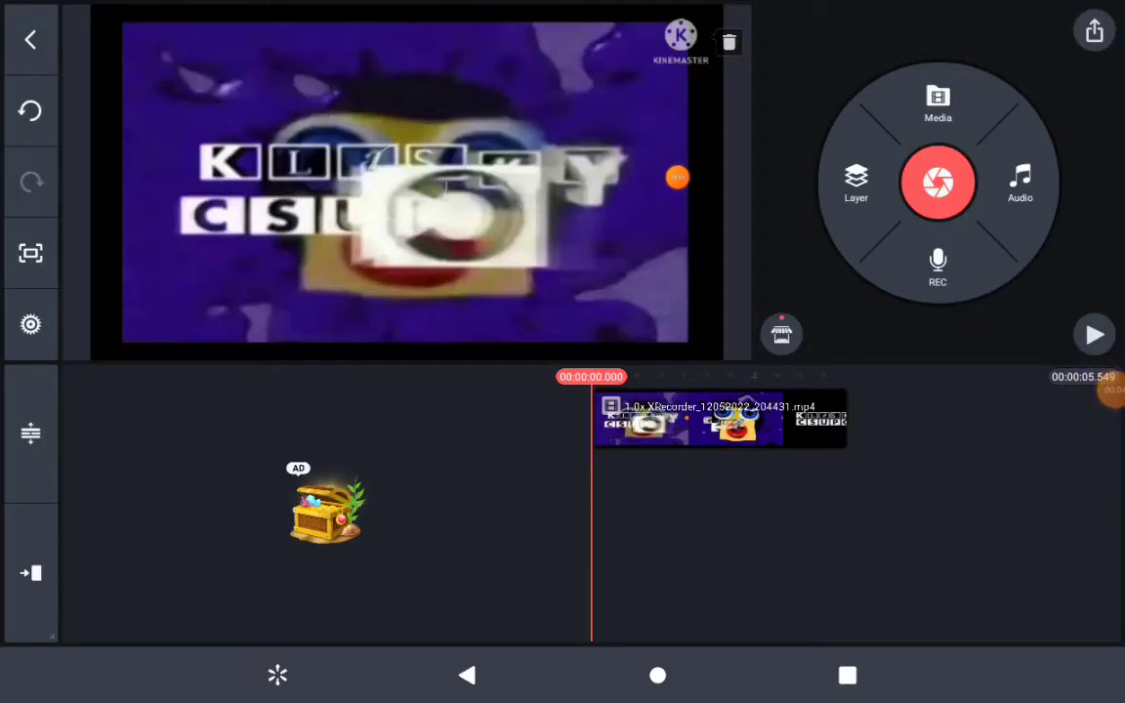
# Extract the Klasky Csupo clip's audio twice onto two separate tracks.
pyautogui.click(722, 421)
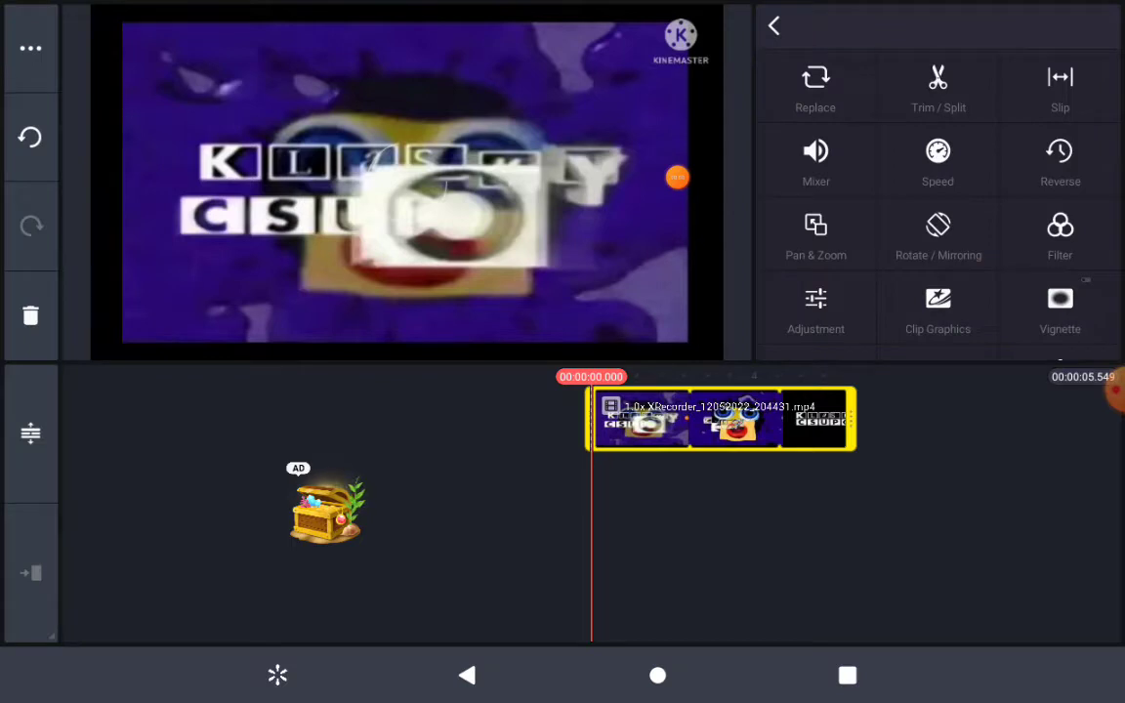
pyautogui.scroll(-5, 938, 196)
pyautogui.click(938, 205)
pyautogui.click(938, 205)
pyautogui.scroll(5, 937, 195)
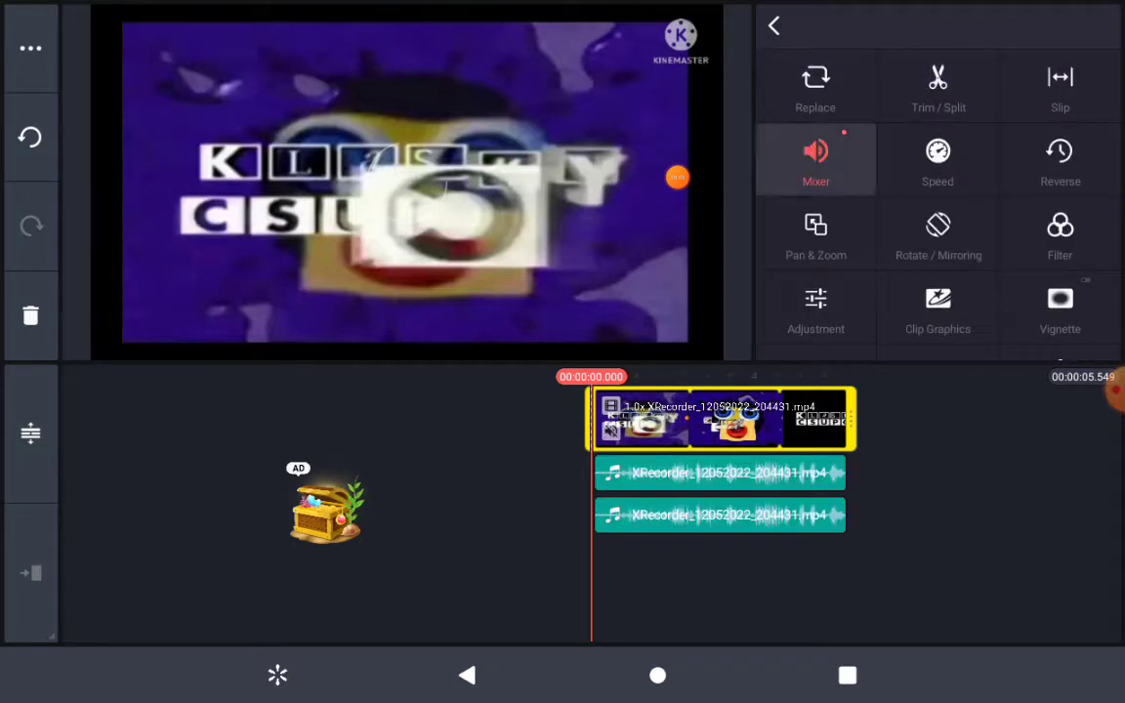
# Set the first extracted track's pitch to -3 and the second track's to +3.
pyautogui.click(815, 161)
pyautogui.click(721, 472)
pyautogui.click(937, 78)
pyautogui.moveTo(1031, 323); pyautogui.dragTo(936, 324)
pyautogui.click(721, 515)
pyautogui.click(937, 78)
pyautogui.moveTo(1000, 324); pyautogui.dragTo(1067, 323)
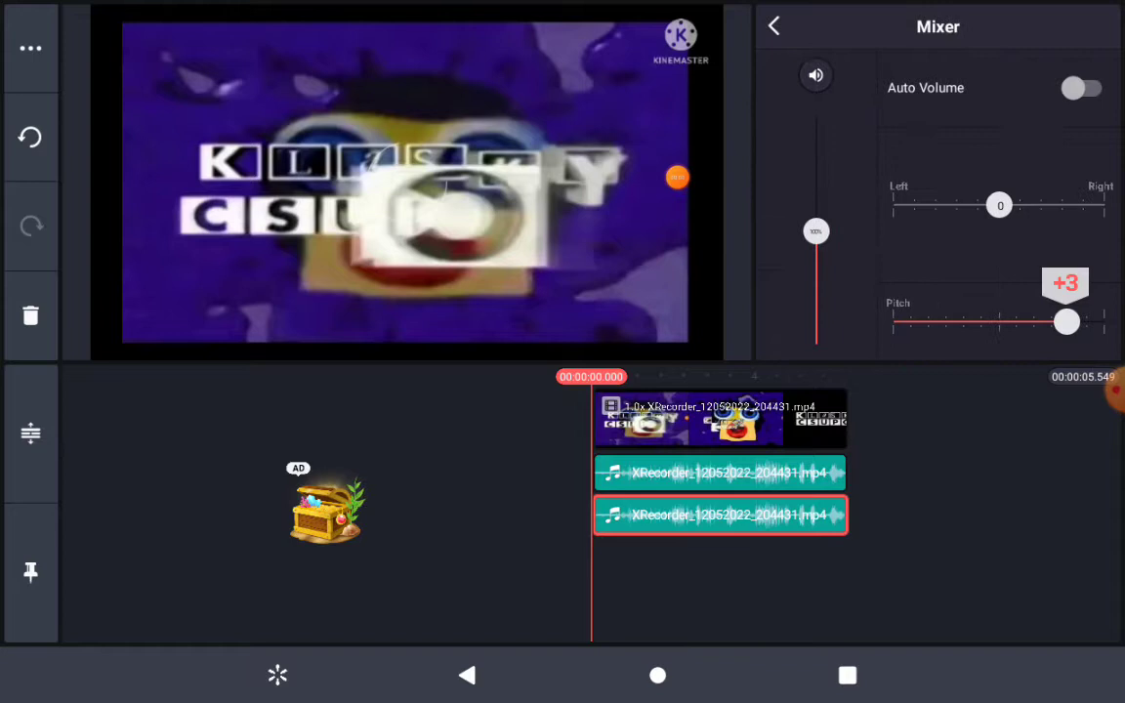
pyautogui.click(957, 586)
# Add a Color Inversion effect layer to the video.
pyautogui.click(860, 186)
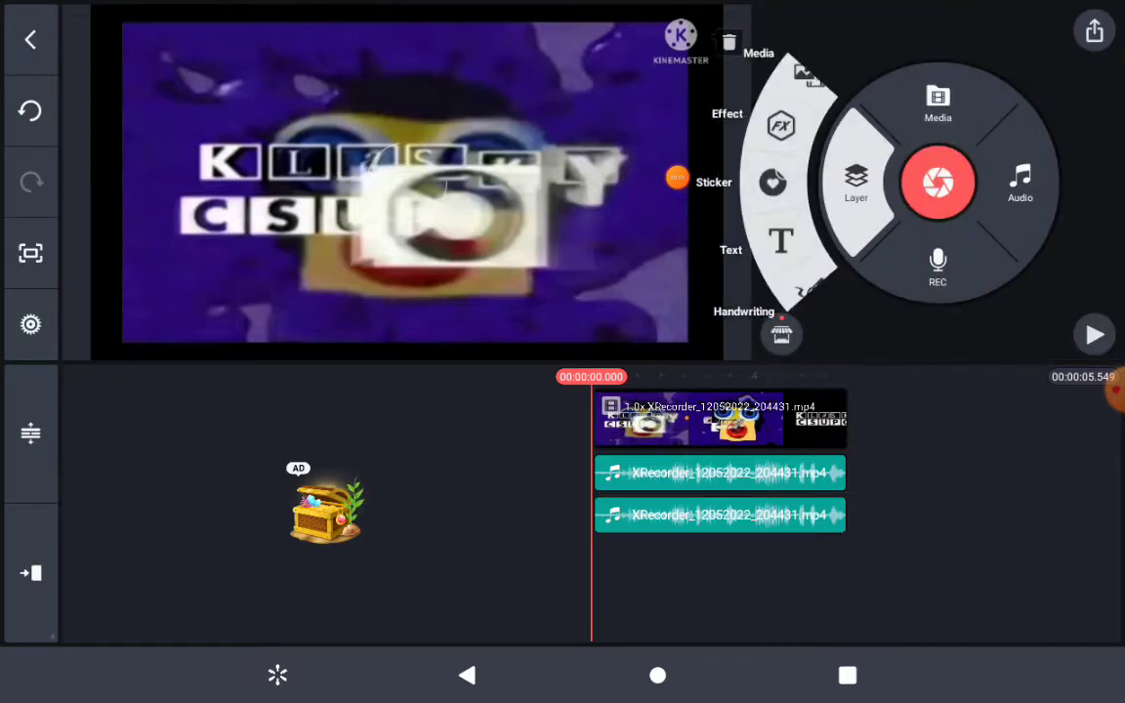
pyautogui.click(781, 113)
pyautogui.scroll(-5, 938, 205)
pyautogui.scroll(-5, 937, 205)
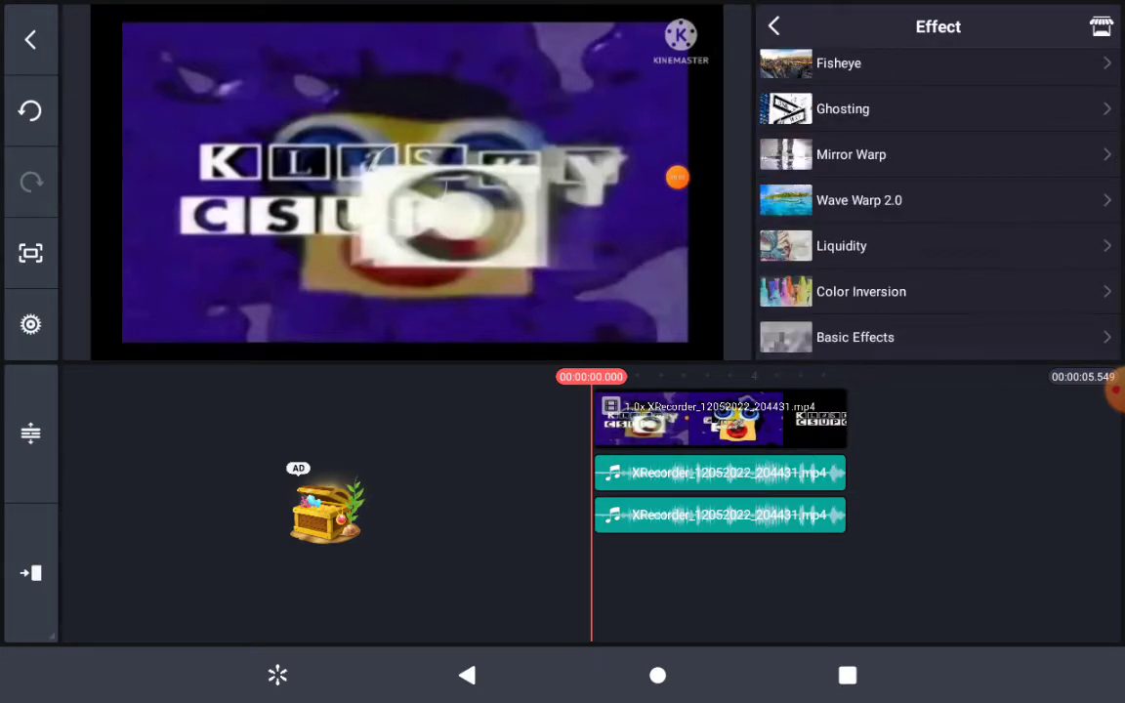
pyautogui.click(985, 78)
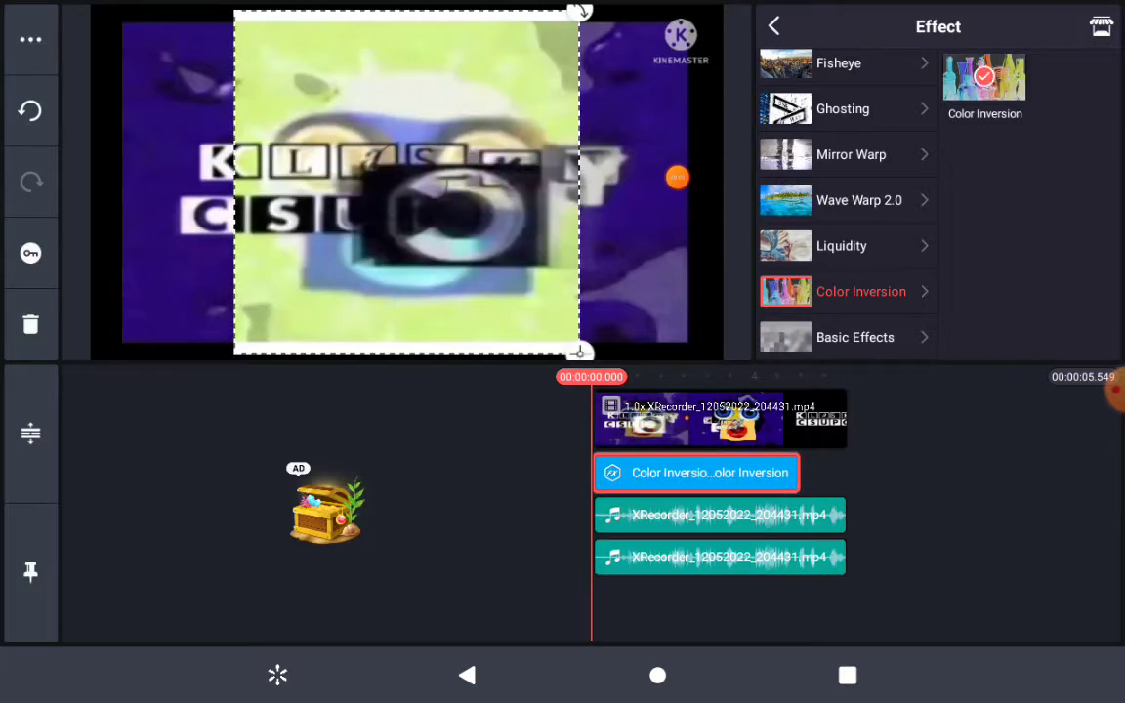
# Stretch the Color Inversion layer's box across the entire preview frame.
pyautogui.click(1101, 26)
pyautogui.moveTo(405, 180); pyautogui.dragTo(293, 181)
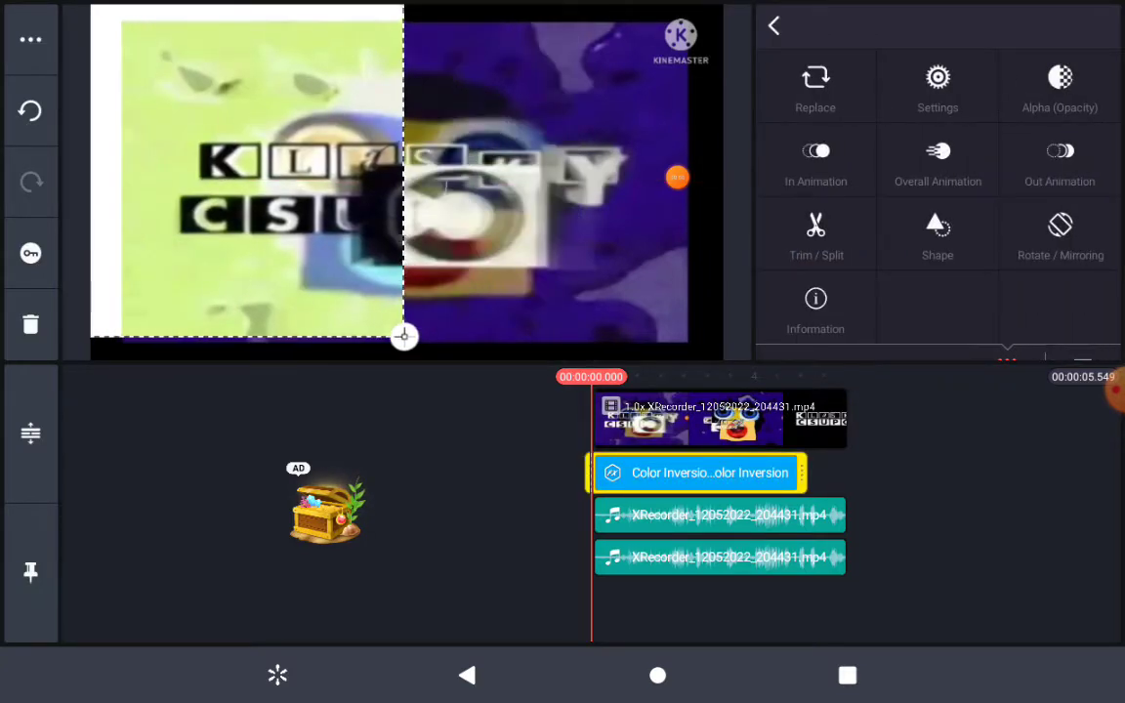
pyautogui.moveTo(593, 181); pyautogui.dragTo(704, 181)
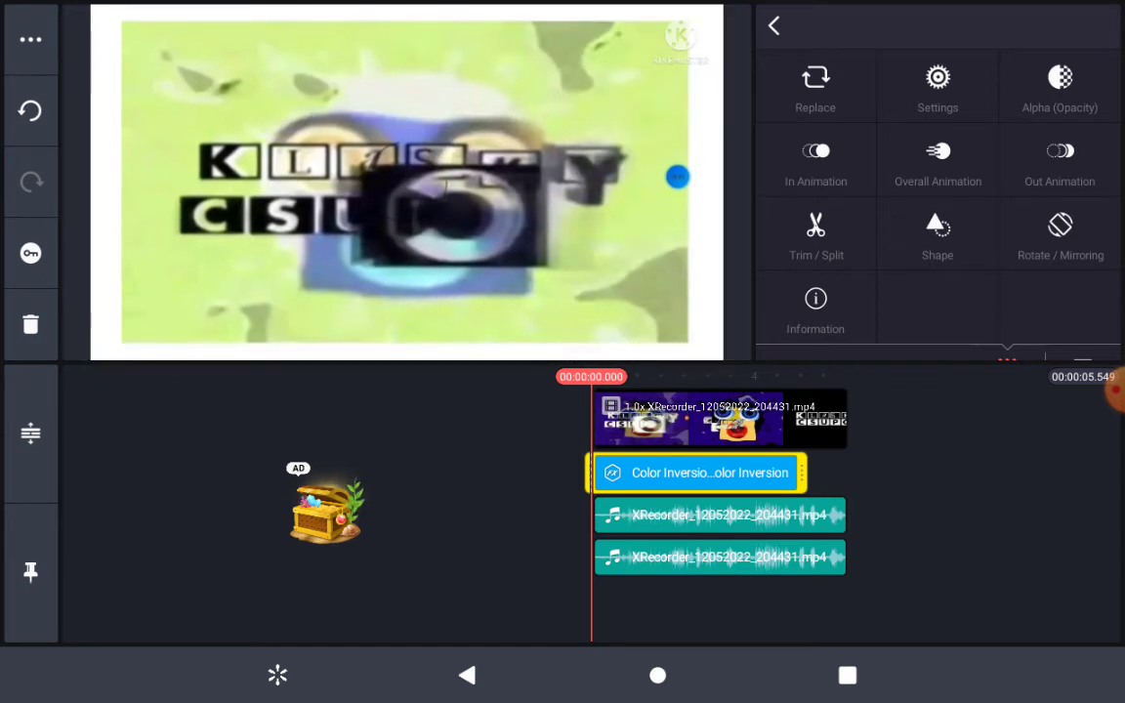
# Set the Color Inversion layer's Invert Red to 0 and play the clip.
pyautogui.click(937, 88)
pyautogui.moveTo(1087, 155); pyautogui.dragTo(789, 154)
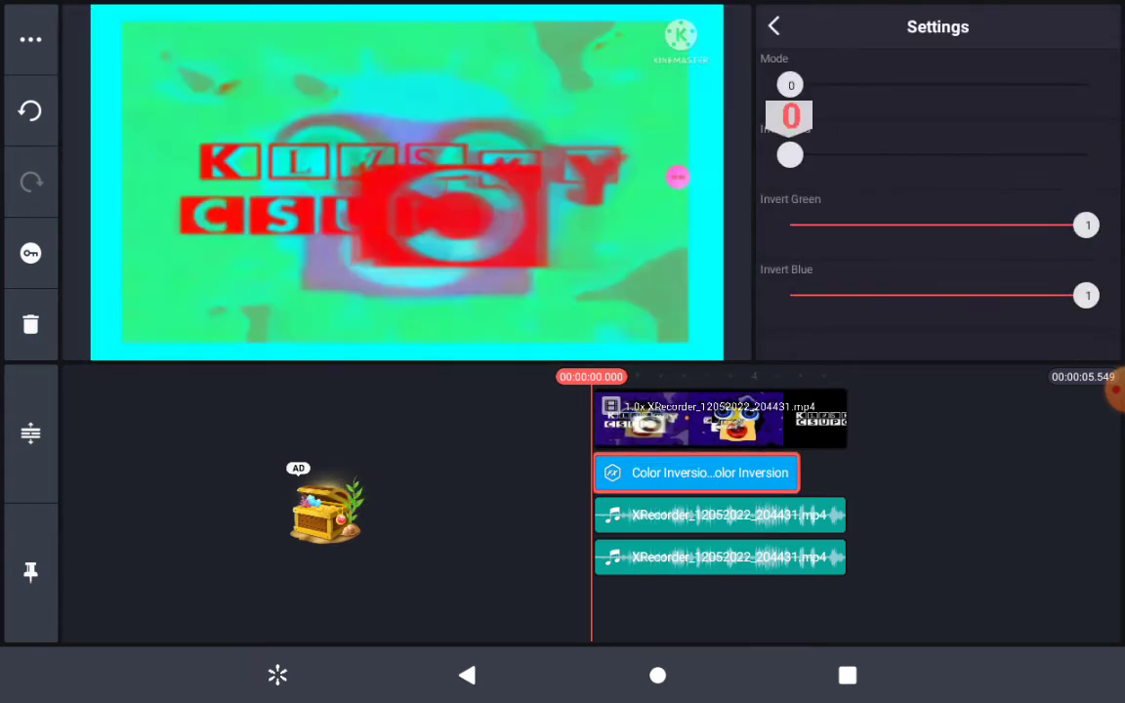
pyautogui.click(774, 27)
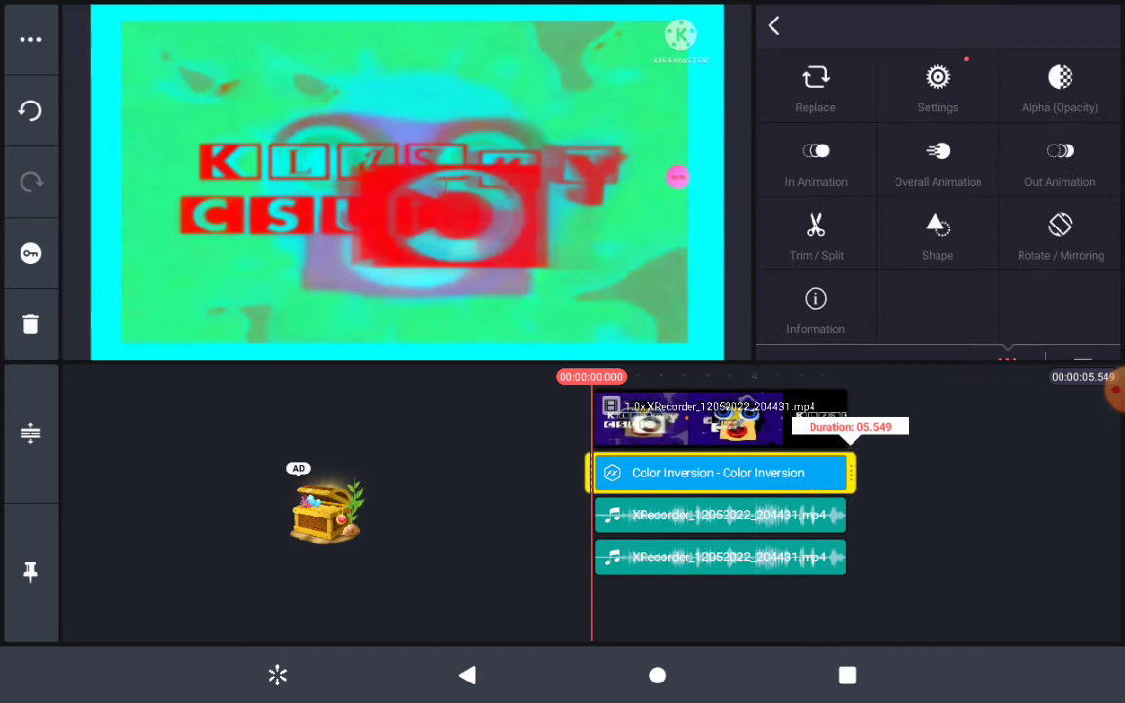
pyautogui.click(774, 26)
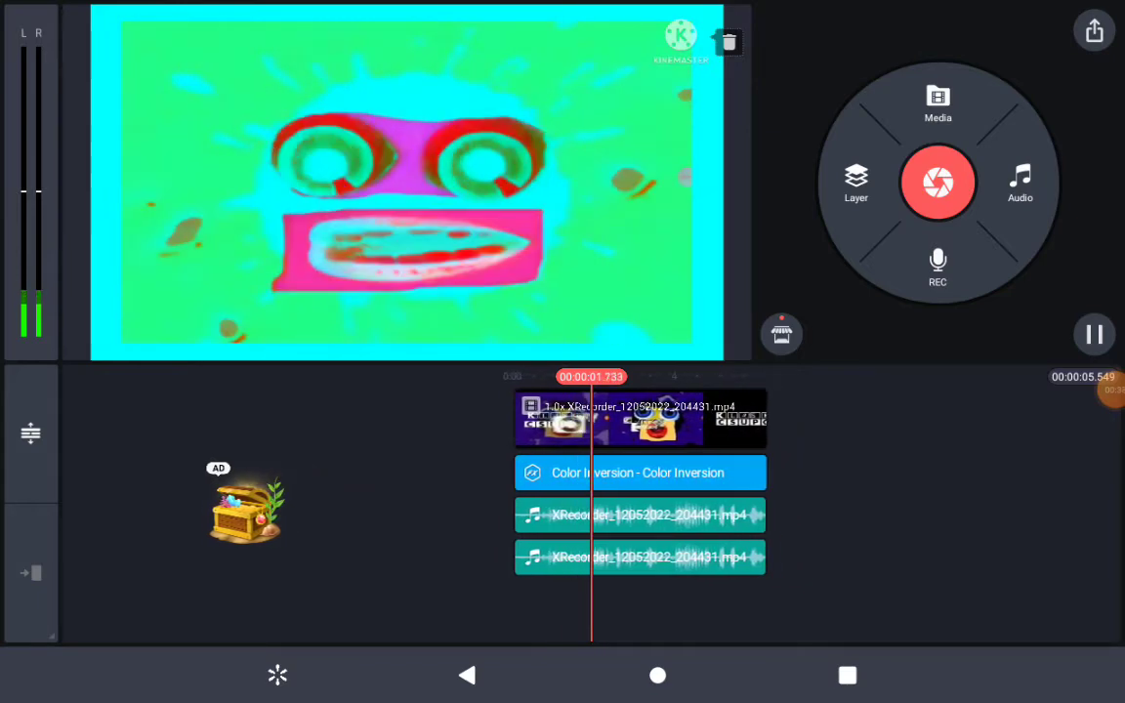
pyautogui.click(1094, 335)
# Set the Color Inversion layer to Invert Red 1, Green 1, Blue 0.
pyautogui.click(721, 472)
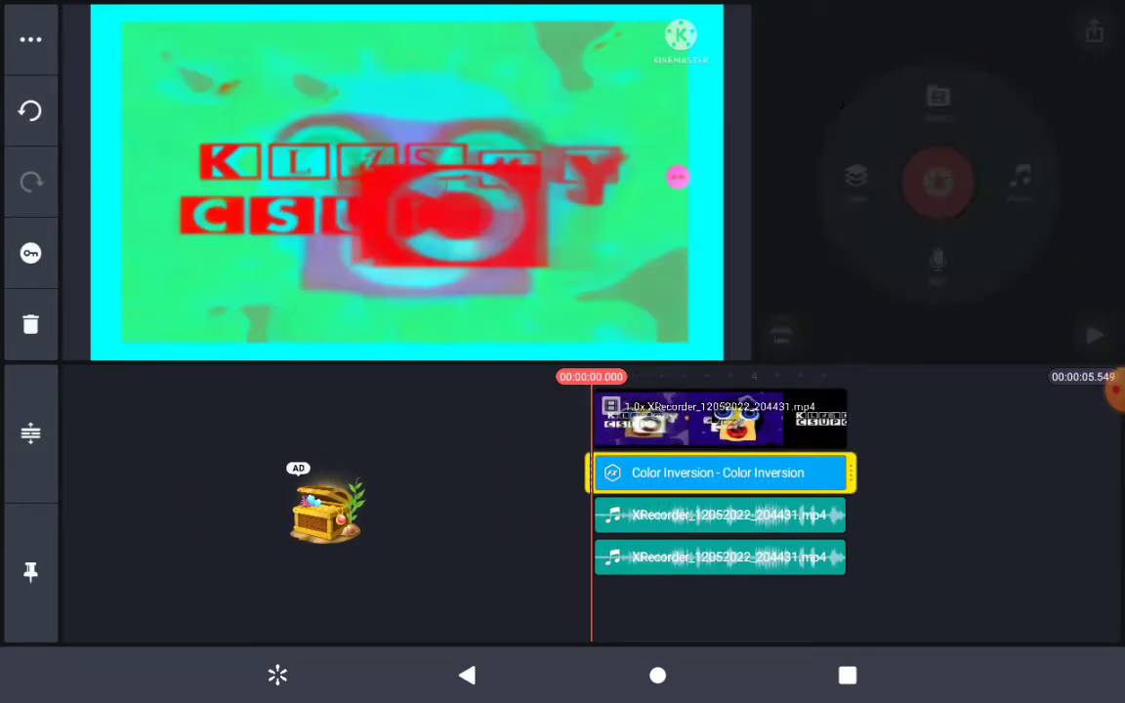
pyautogui.click(935, 88)
pyautogui.click(1085, 156)
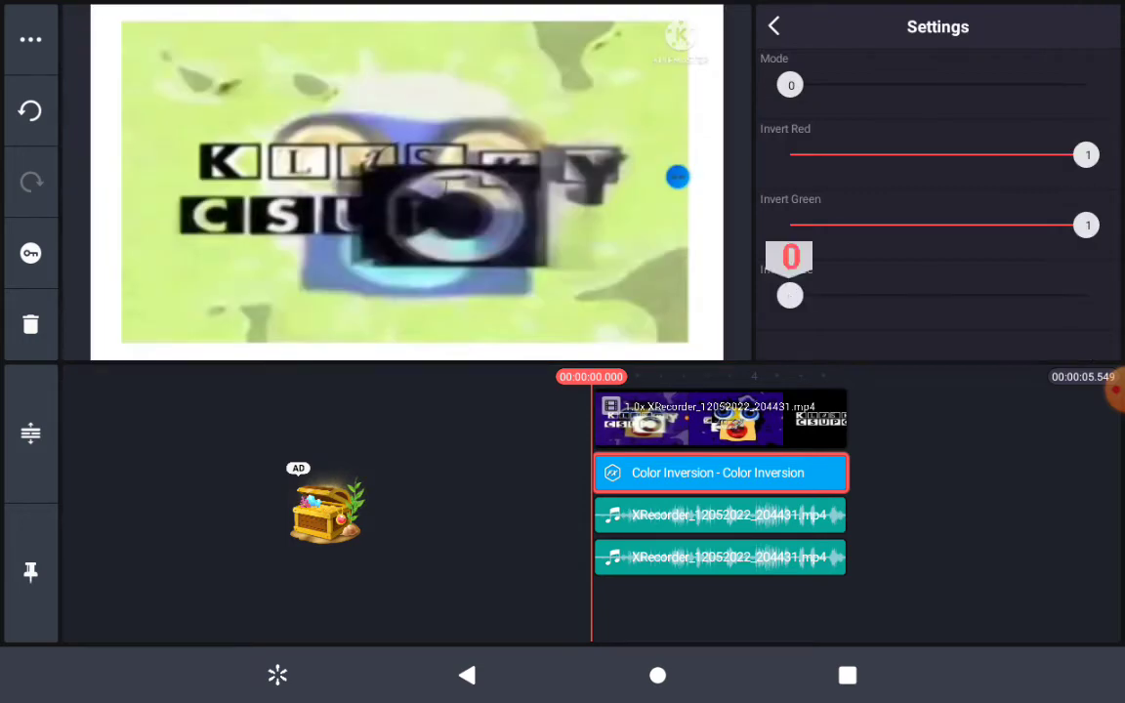
pyautogui.click(773, 26)
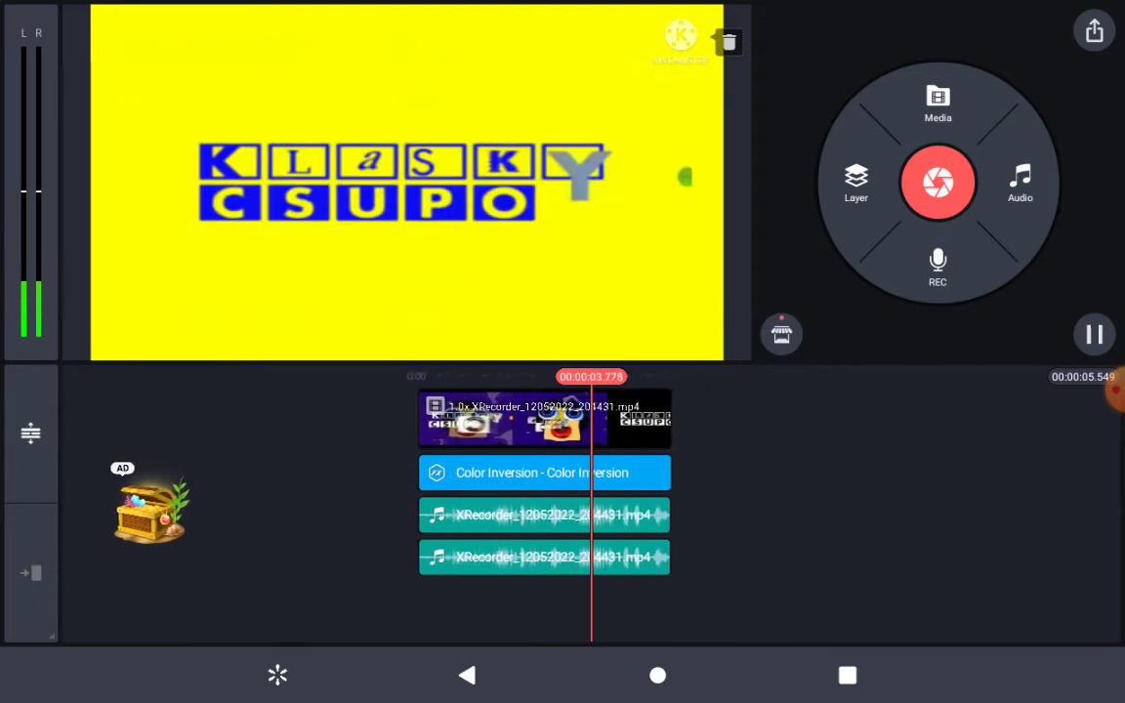
# Set the Color Inversion layer to Invert Red 0 and Invert Blue 1.
pyautogui.click(473, 473)
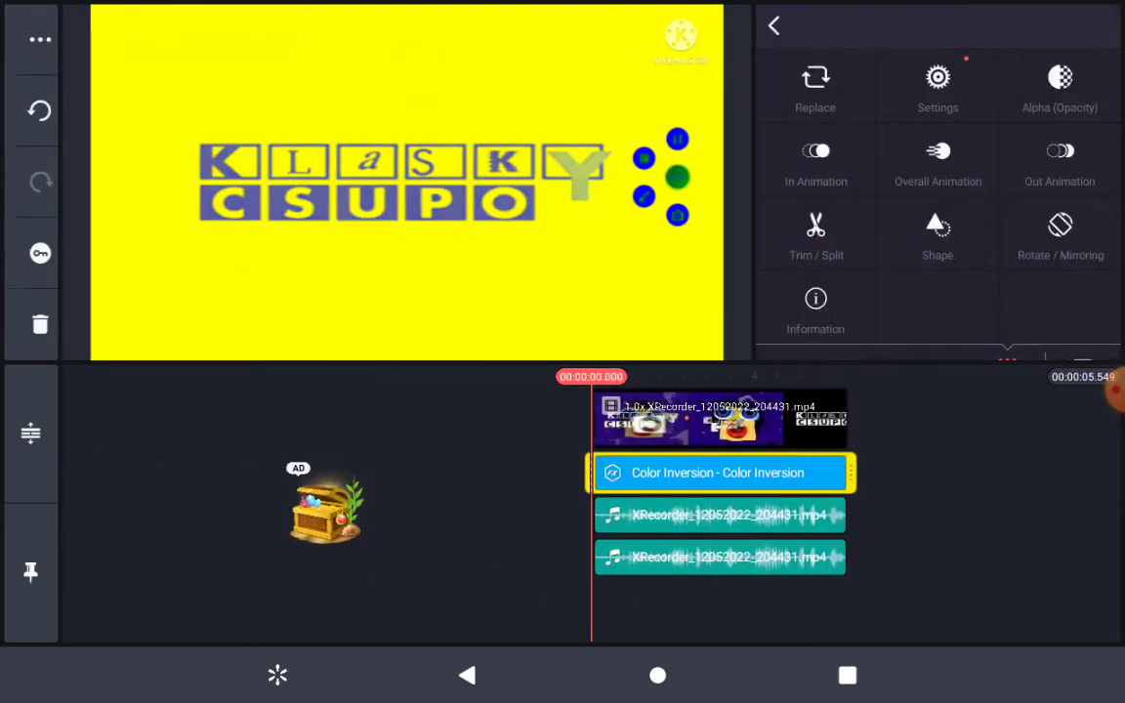
pyautogui.click(935, 83)
pyautogui.click(791, 155)
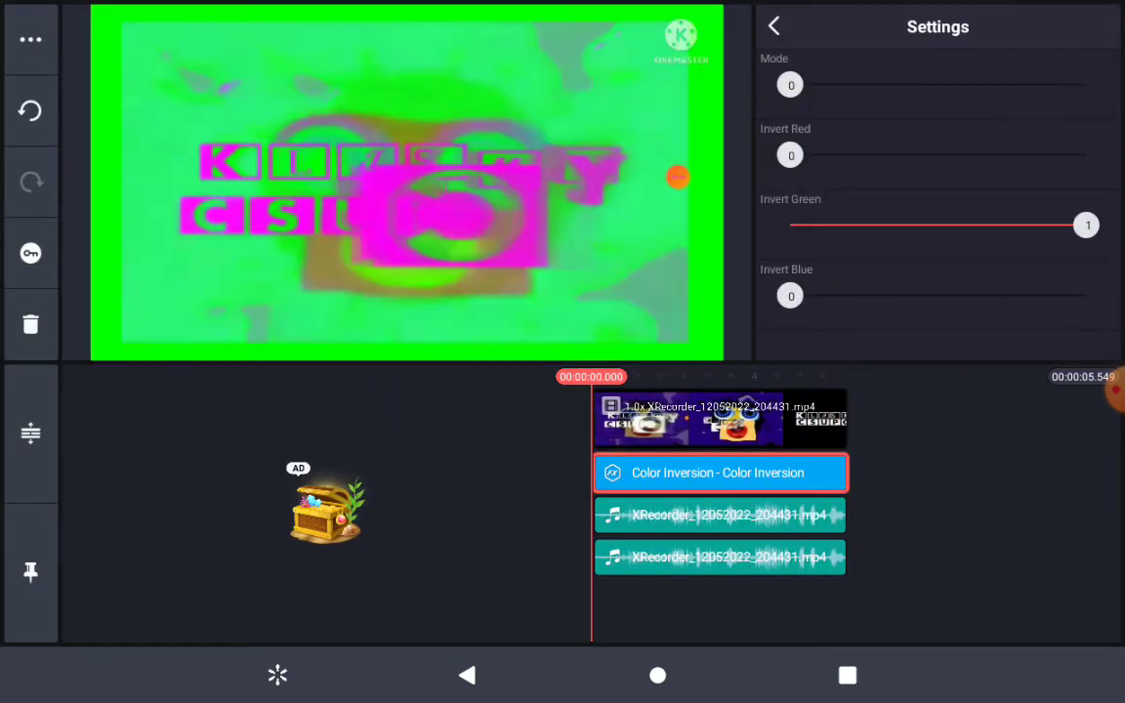
pyautogui.click(1087, 296)
# Delete the bottom extracted audio track and play the edited clip.
pyautogui.click(719, 556)
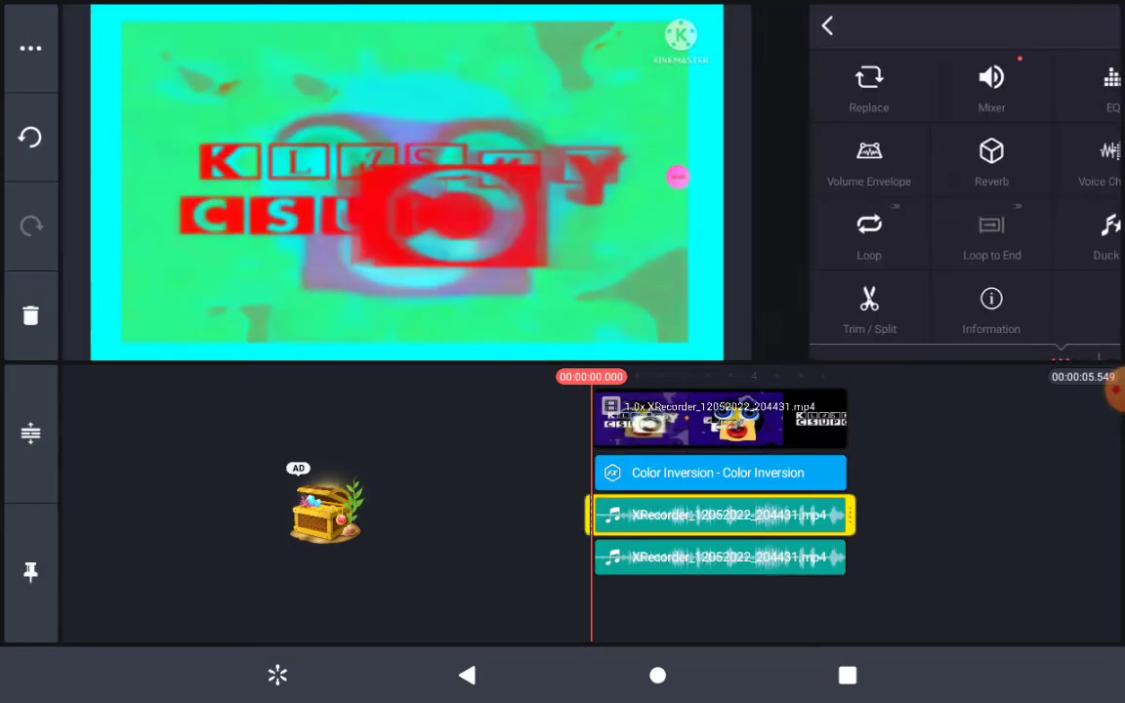
pyautogui.click(30, 314)
pyautogui.click(1094, 335)
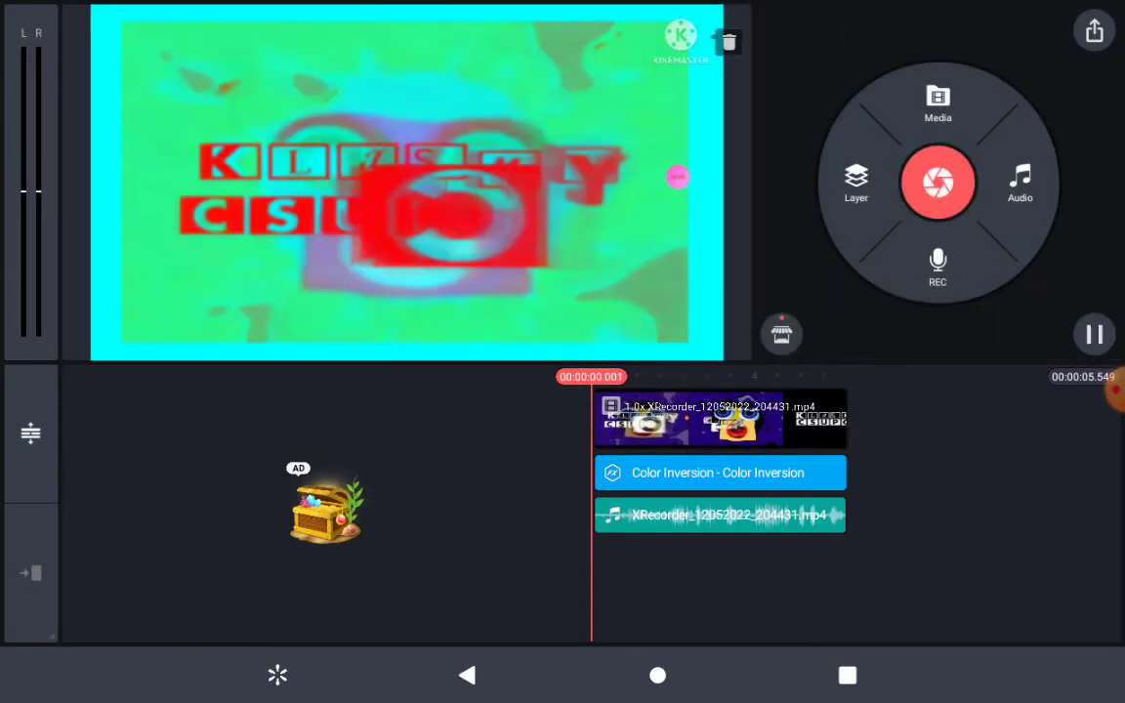